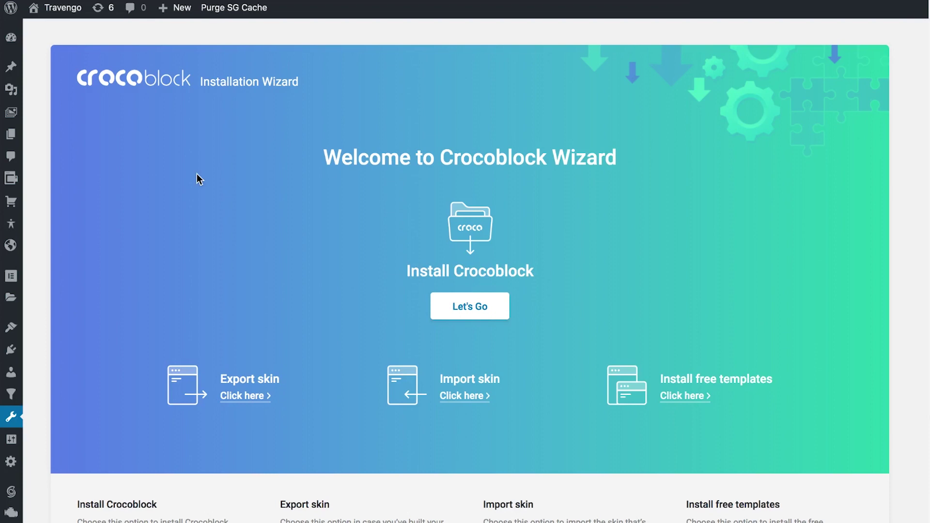
# Step: Scroll down the installed plugins list to find the active Crocoblock Wizard 1.0.1
pyautogui.scroll(-1, 196, 174)
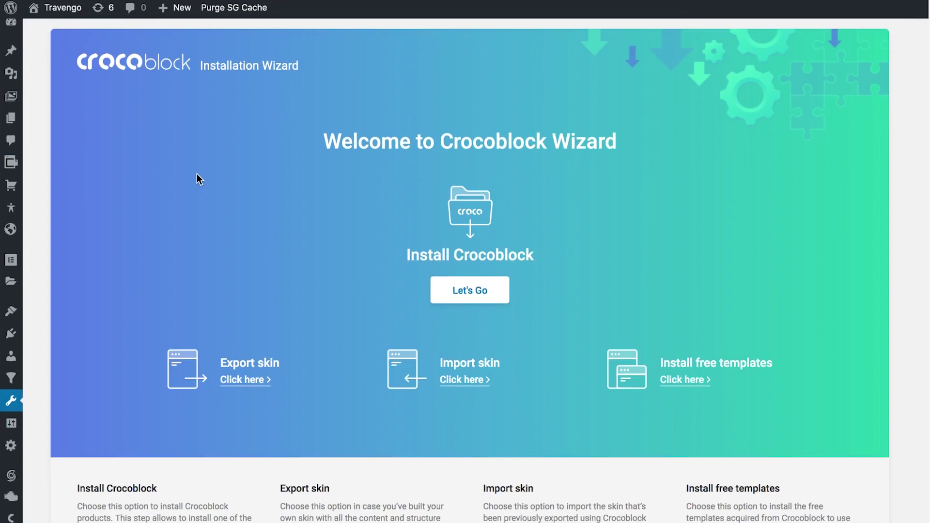
pyautogui.scroll(-3, 197, 175)
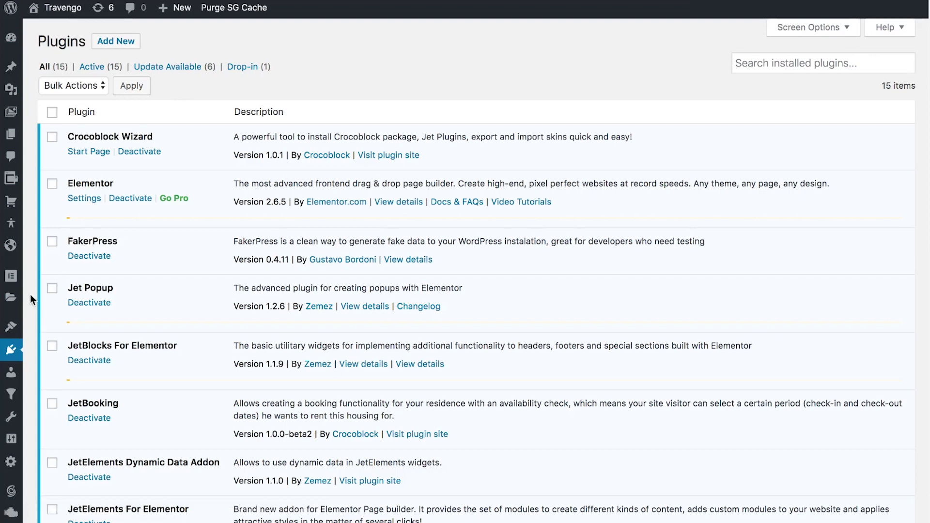
# Step: Go to Plugins > Add New and reveal the Upload Plugin panel
pyautogui.moveTo(52, 354)
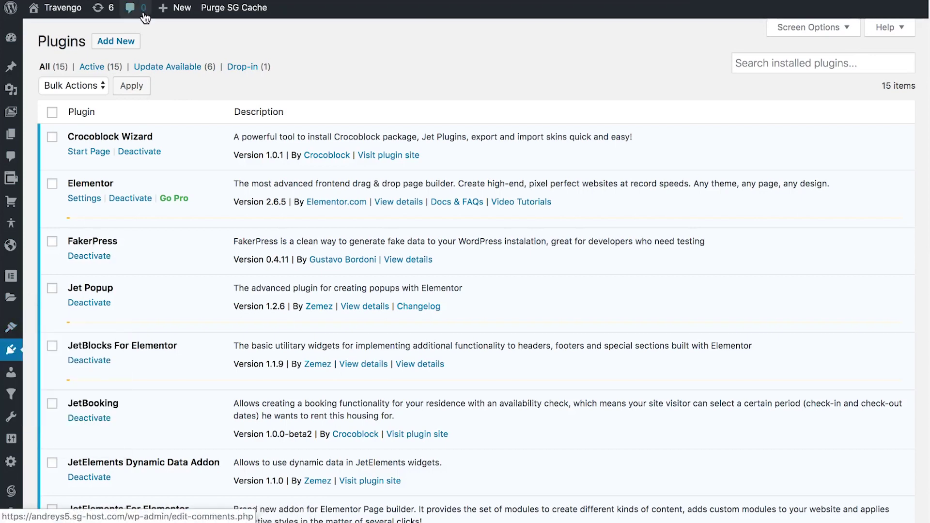
pyautogui.click(119, 41)
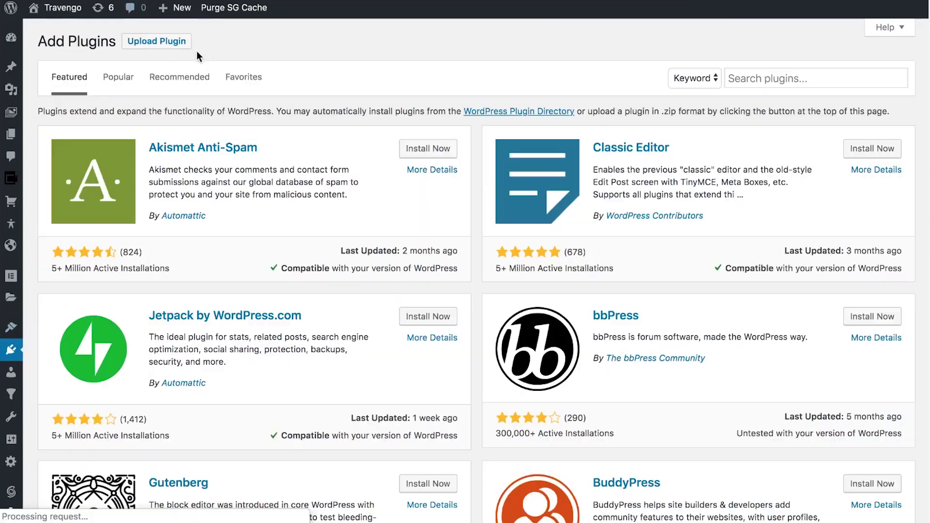
pyautogui.click(165, 47)
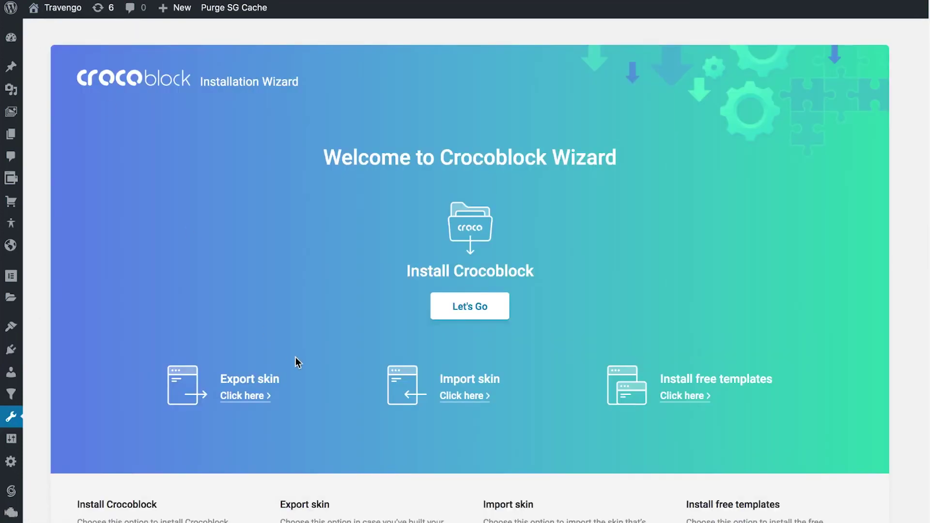
# Step: Start the Crocoblock installation from the wizard's Install Crocoblock section
pyautogui.scroll(-2, 297, 361)
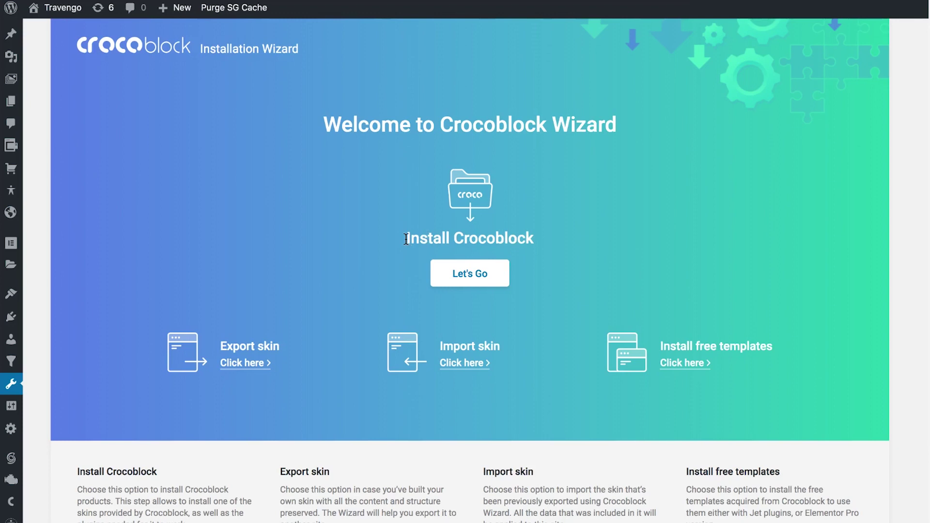
pyautogui.moveTo(405, 239); pyautogui.dragTo(537, 229)
pyautogui.click(511, 231)
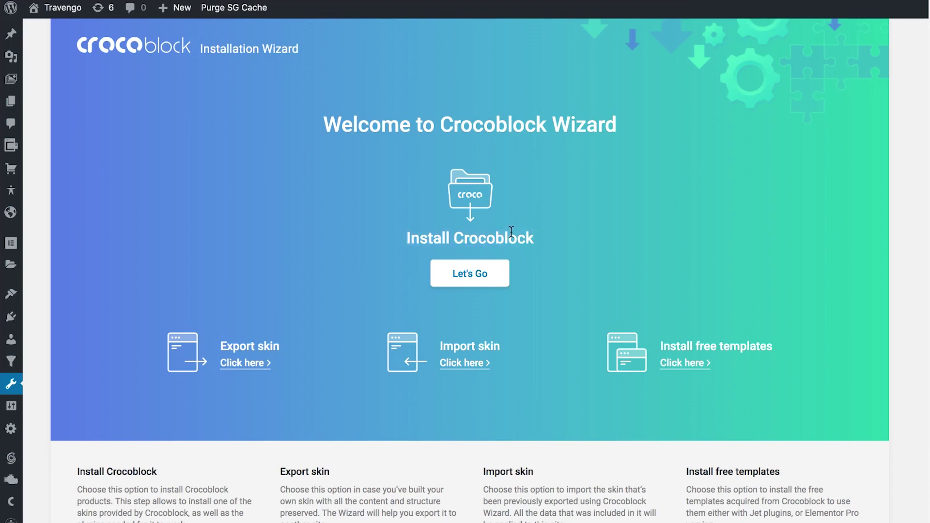
pyautogui.click(475, 283)
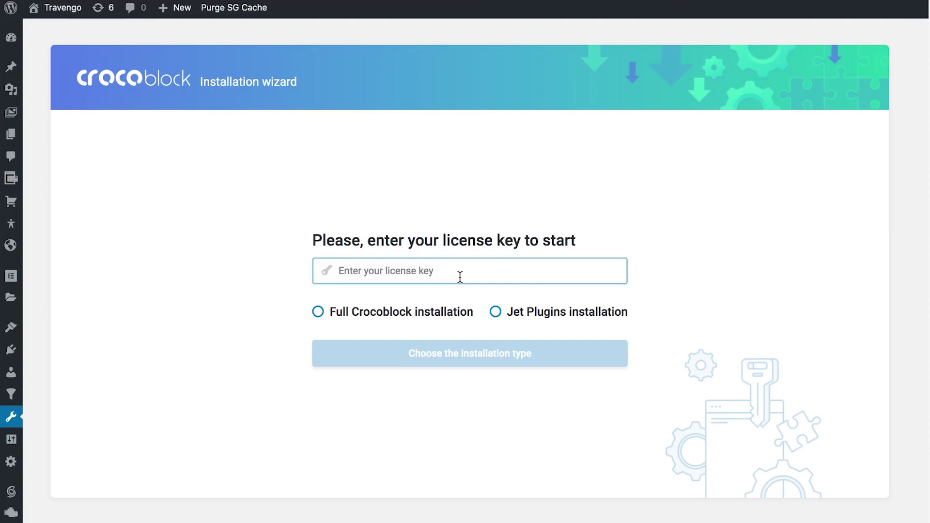
# Step: Paste the licence key and select Jet Plugins installation as the installation type
pyautogui.hotkey('ctrl', 'v')
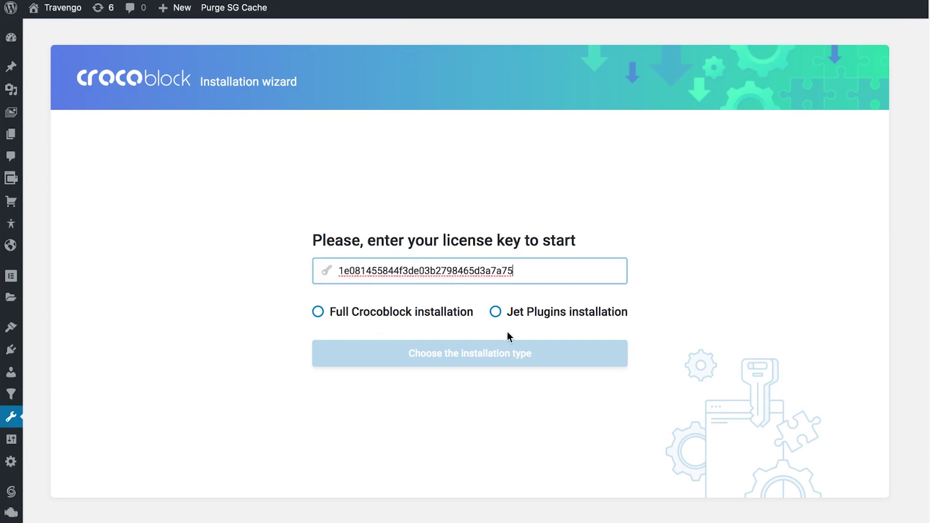
pyautogui.click(366, 311)
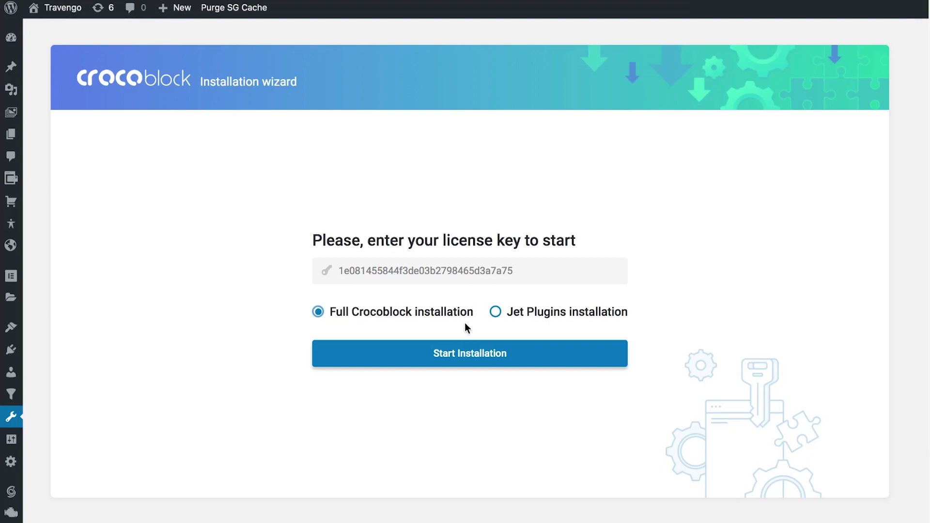
pyautogui.click(525, 319)
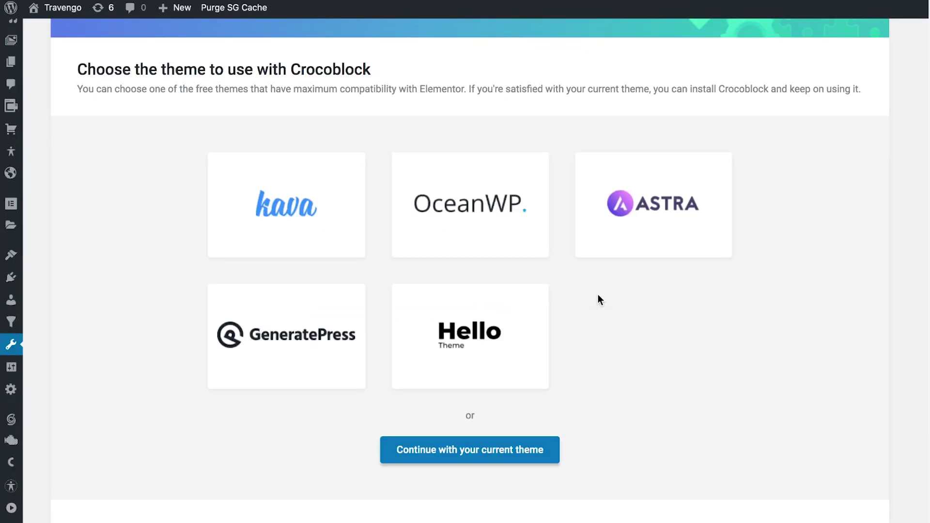
# Step: Choose Kava as the theme for the Crocoblock installation
pyautogui.moveTo(654, 227)
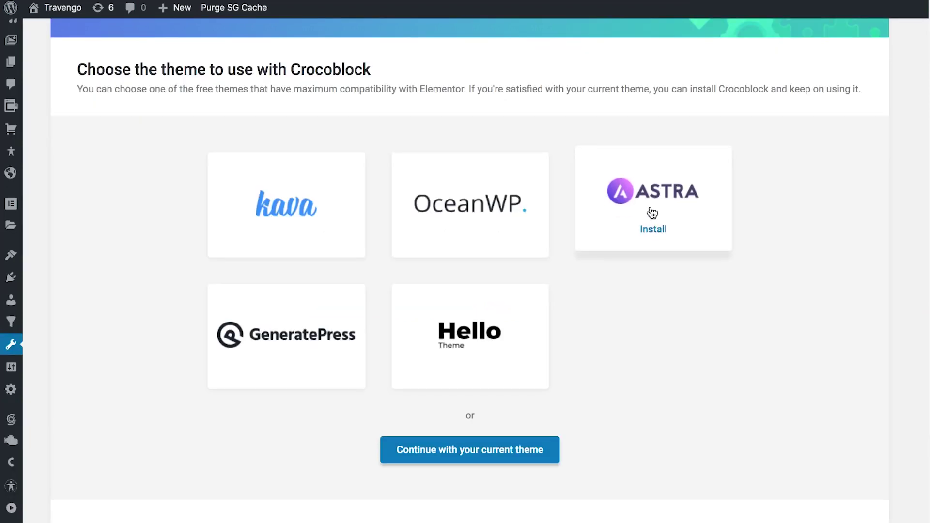
pyautogui.moveTo(275, 192)
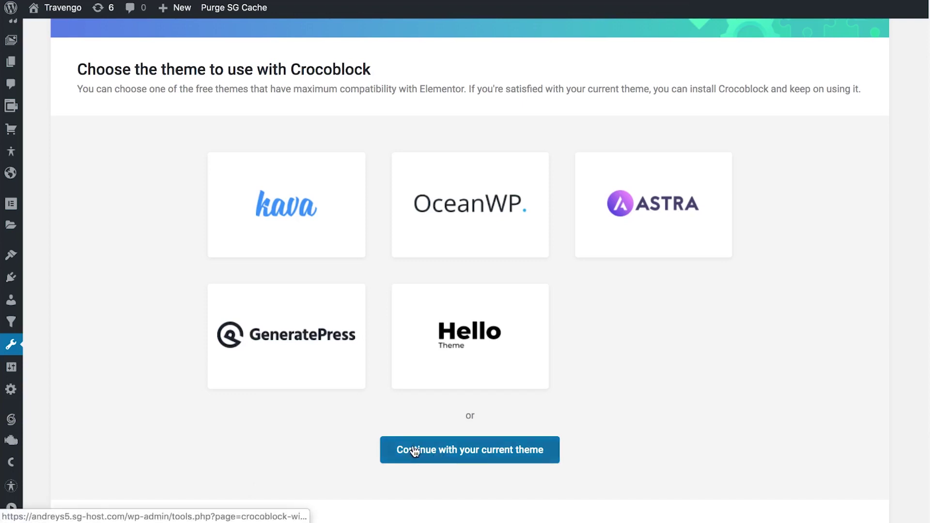
pyautogui.click(287, 228)
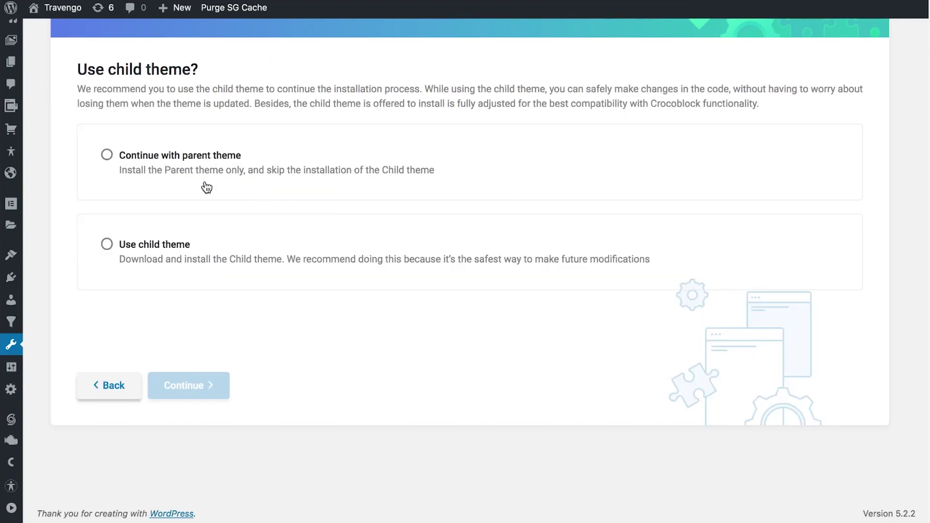
# Step: Select the child theme option and continue to the skin selection page
pyautogui.click(106, 246)
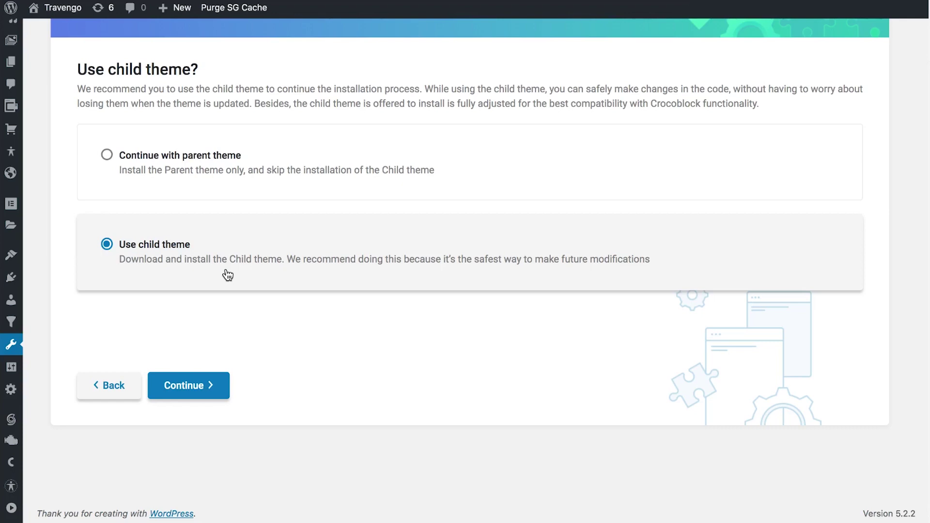
pyautogui.click(200, 379)
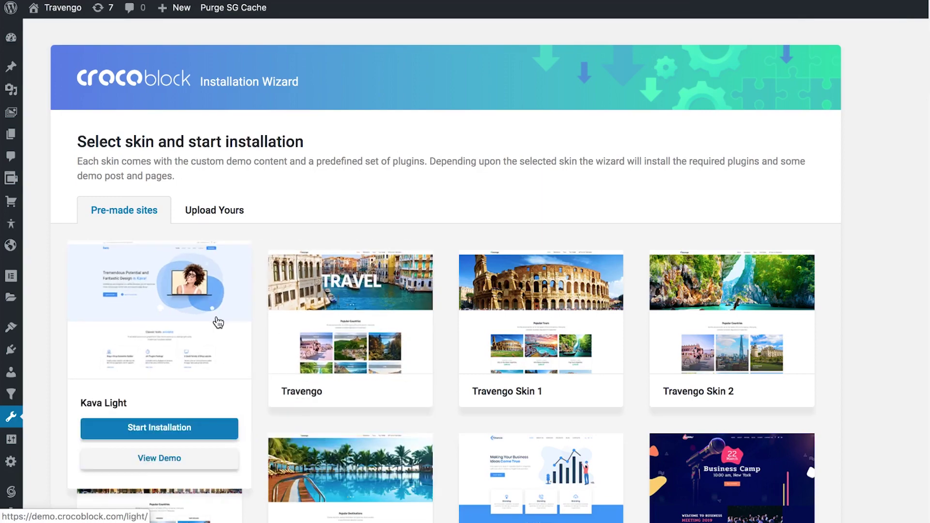
# Step: Look at the Upload Yours option for uploading a custom skin
pyautogui.scroll(-5, 261, 297)
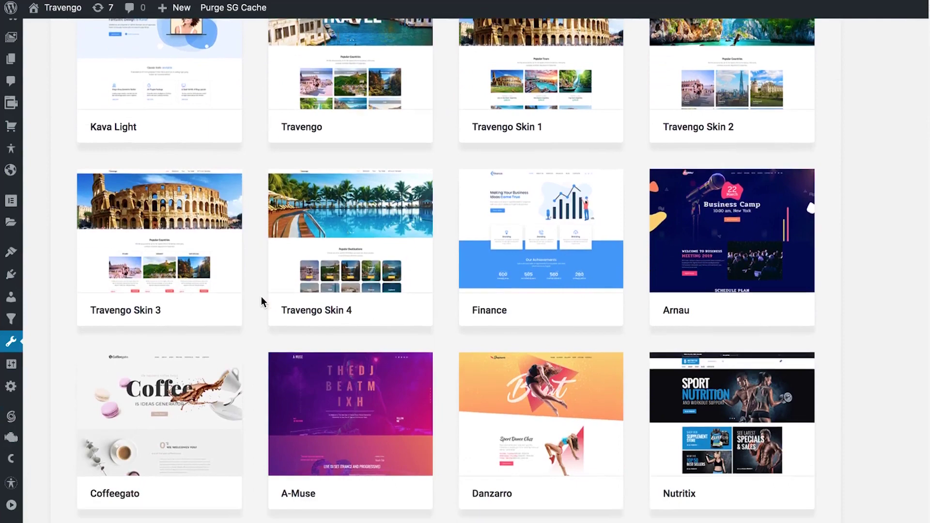
pyautogui.scroll(-5, 260, 296)
pyautogui.scroll(10, 260, 297)
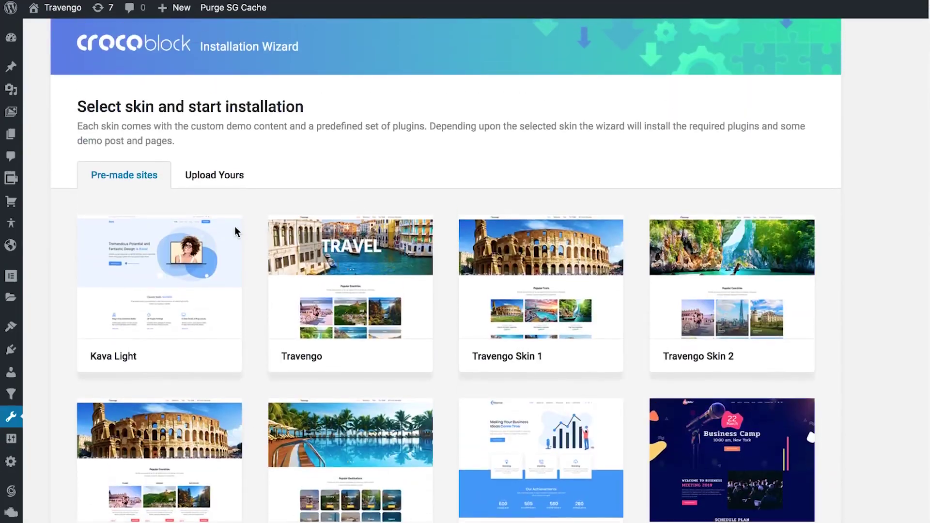
pyautogui.click(223, 181)
pyautogui.scroll(-2, 318, 357)
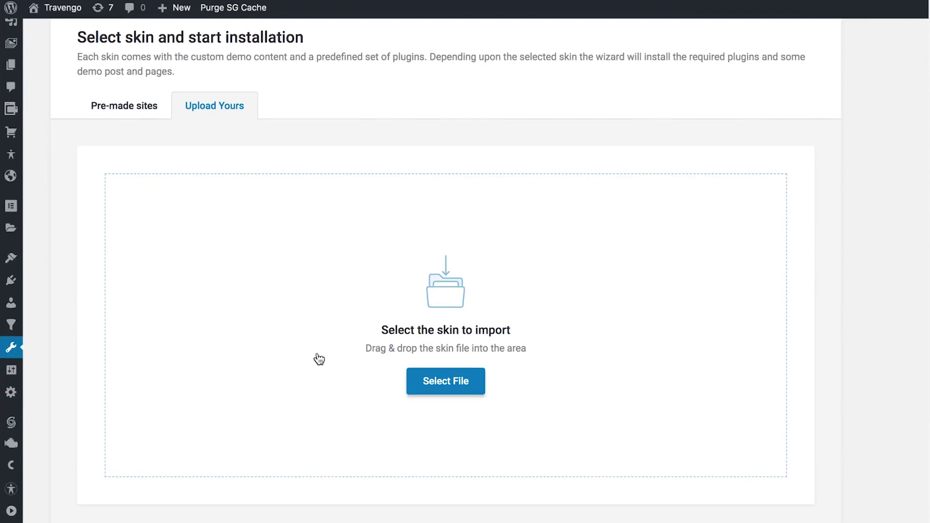
# Step: Return to the pre-made sites and start installing the Kava Light skin
pyautogui.click(143, 106)
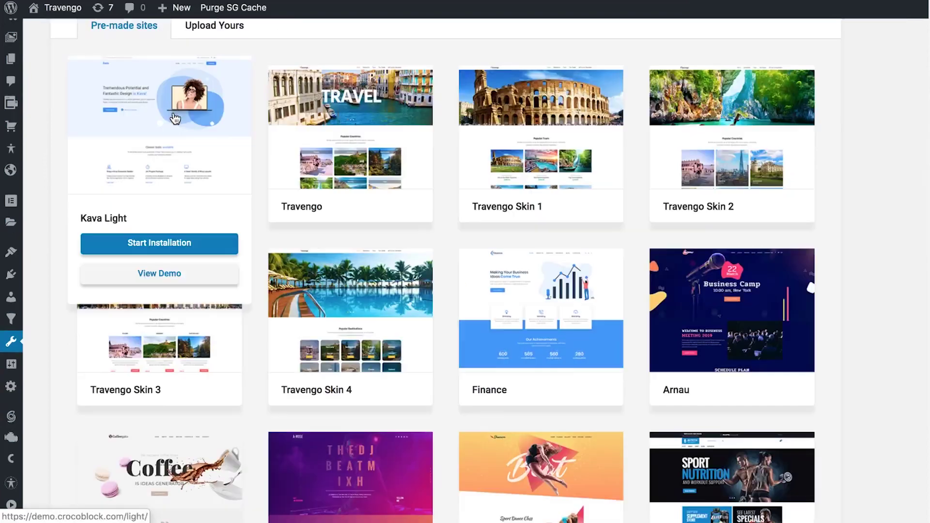
pyautogui.click(172, 249)
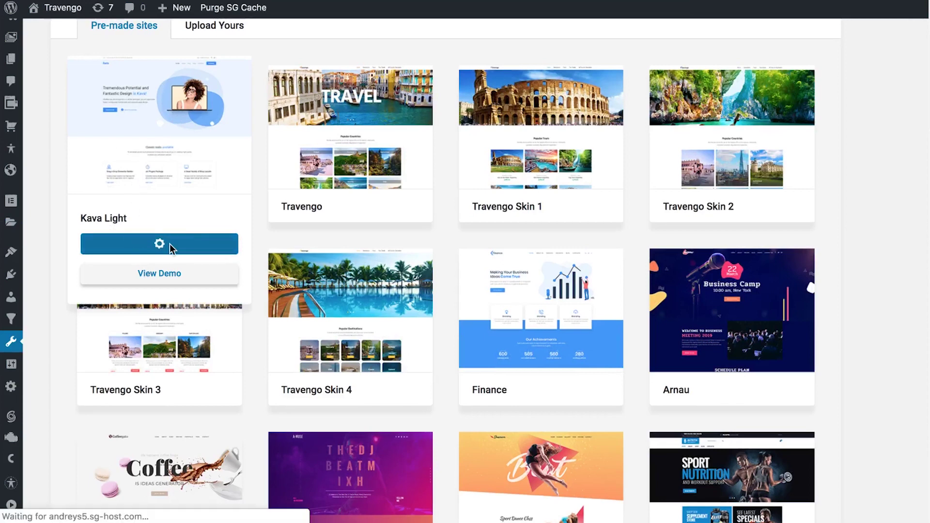
pyautogui.scroll(-1, 235, 248)
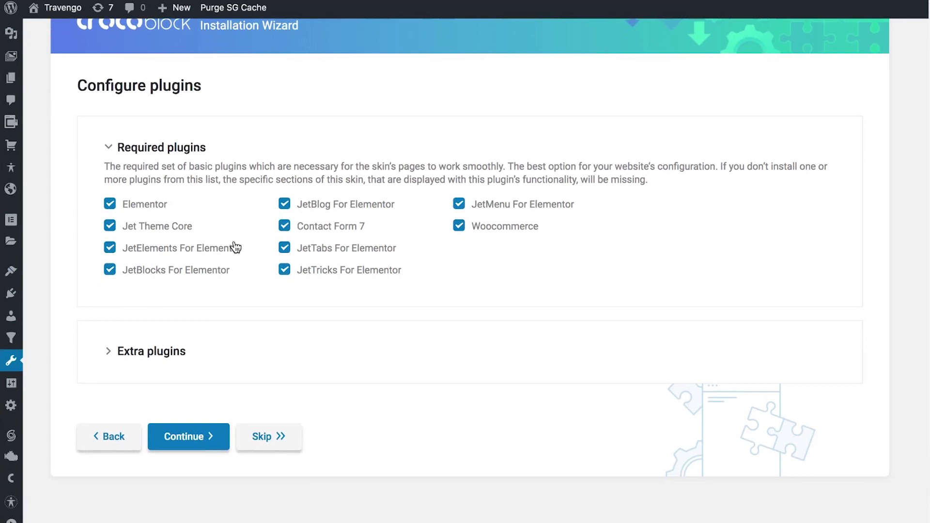
# Step: Add JetPopup For Elementor, JetEngine and JetSmartFilters from Extra plugins, then install all plugins
pyautogui.scroll(1, 234, 243)
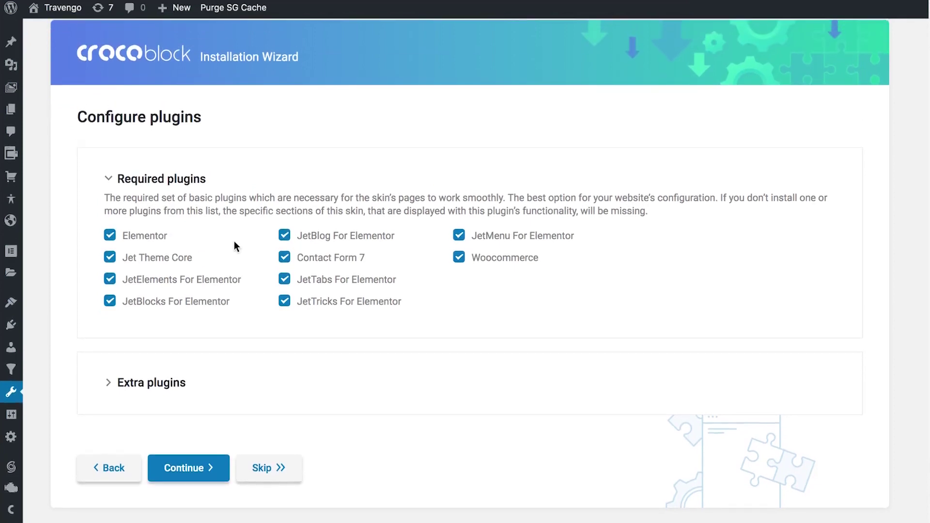
pyautogui.scroll(-1, 234, 242)
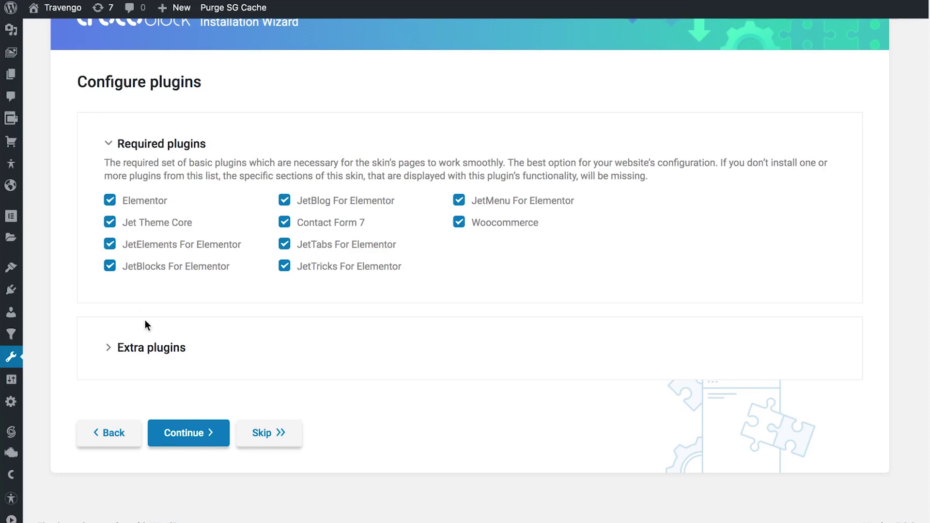
pyautogui.click(149, 348)
pyautogui.scroll(-2, 199, 334)
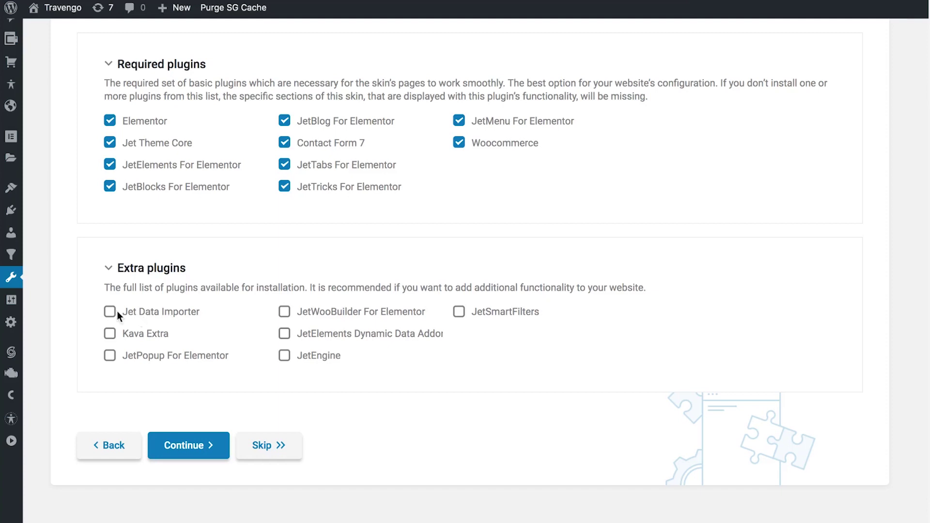
pyautogui.click(150, 358)
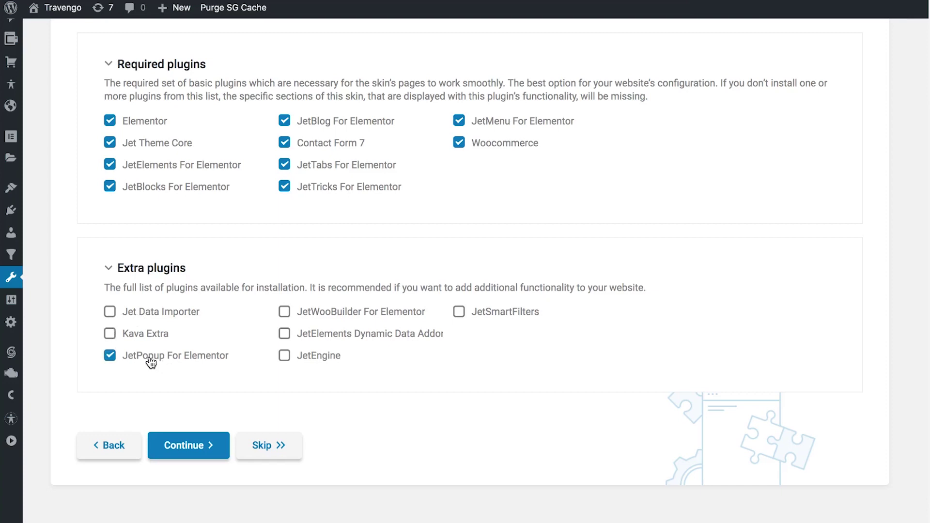
pyautogui.click(299, 362)
pyautogui.click(460, 311)
pyautogui.click(209, 445)
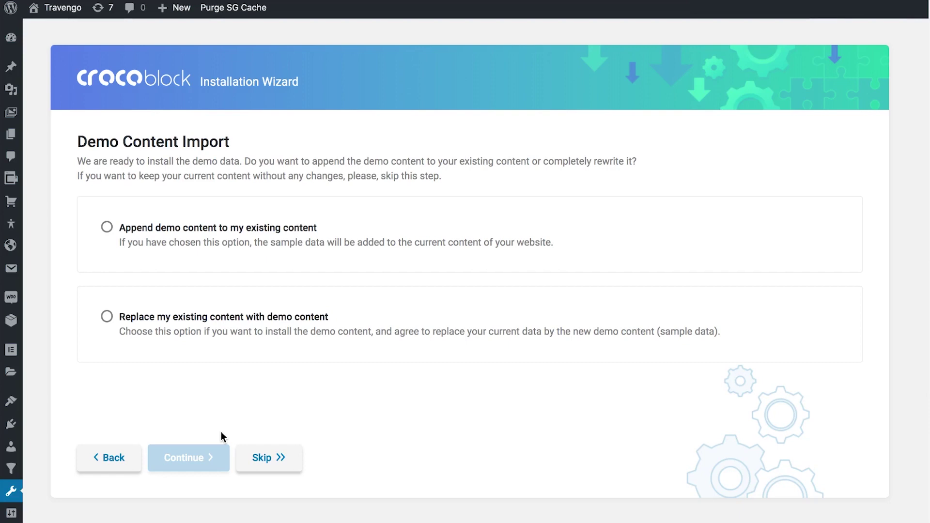
# Step: Choose to append demo content to existing content and start the sample data import
pyautogui.click(192, 232)
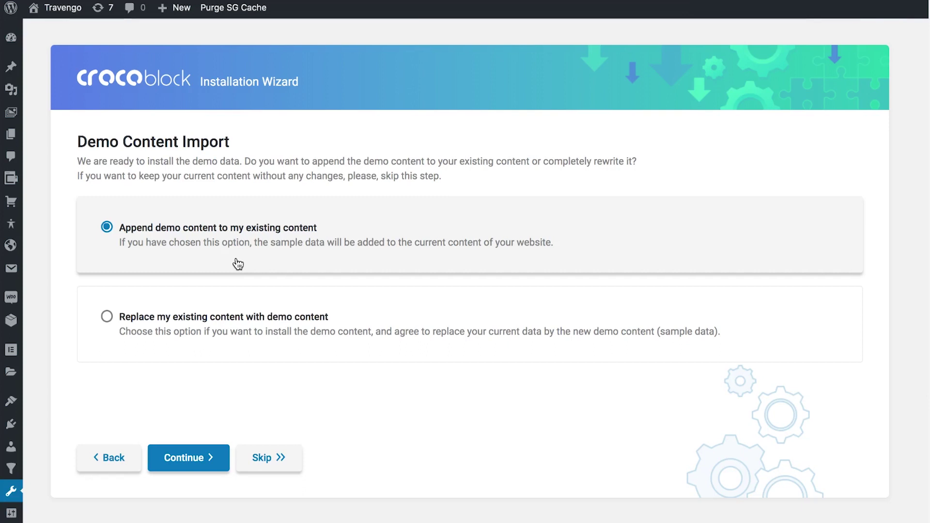
pyautogui.click(167, 333)
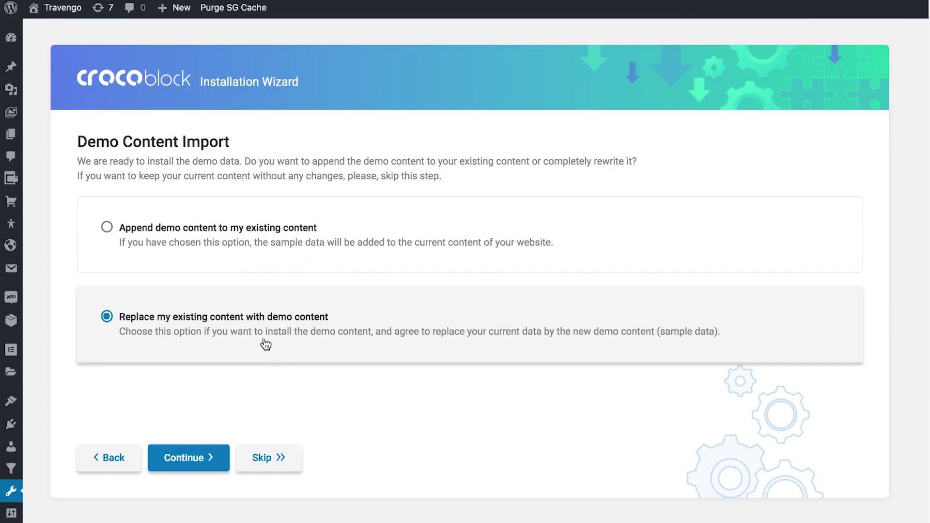
pyautogui.click(268, 204)
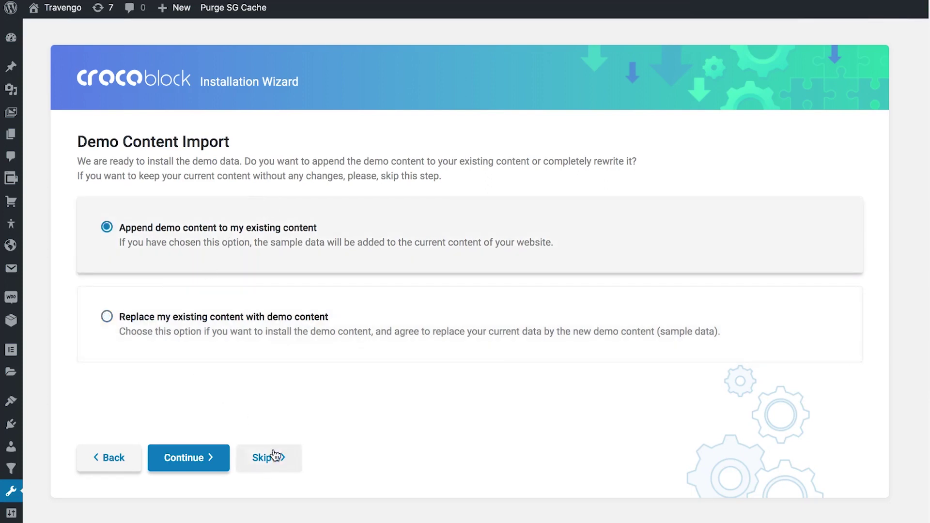
pyautogui.click(200, 458)
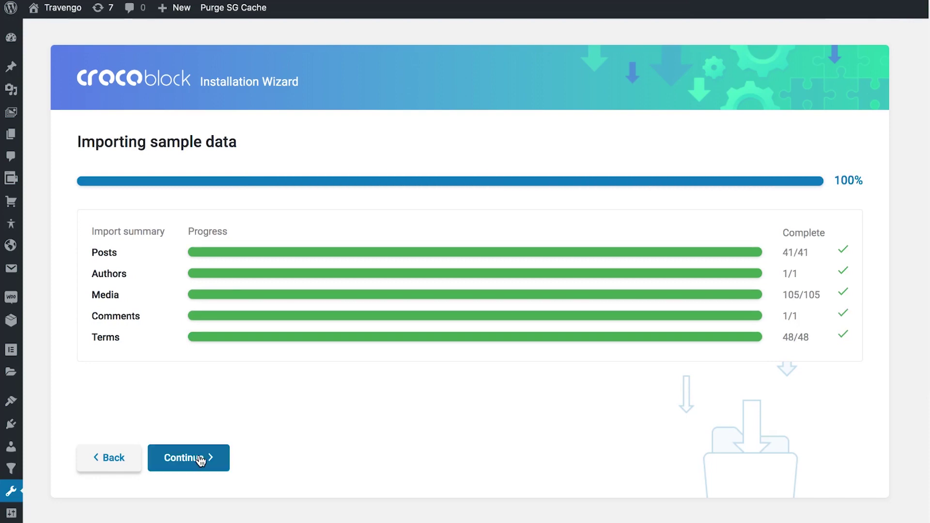
# Step: Finish the wizard after the import reaches 100% and review the Congratulations page
pyautogui.click(200, 458)
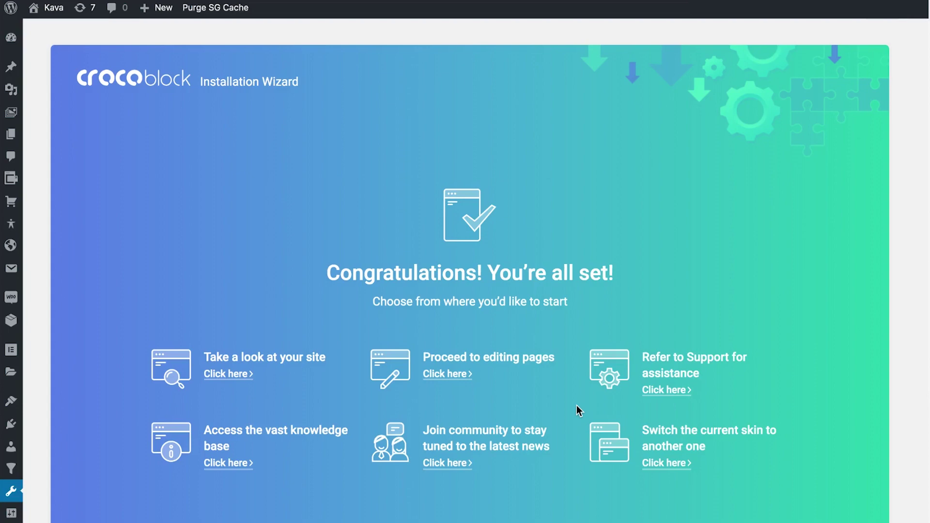
pyautogui.scroll(-2, 460, 291)
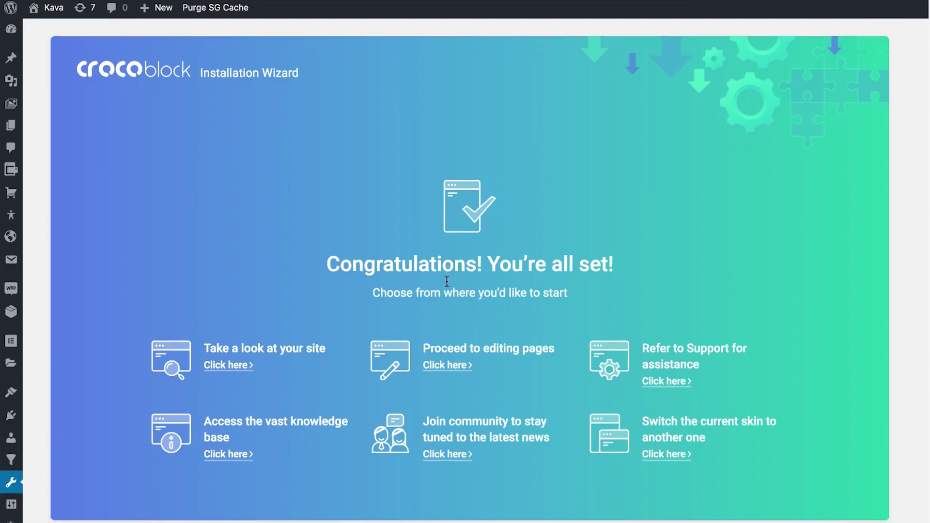
pyautogui.scroll(1, 320, 309)
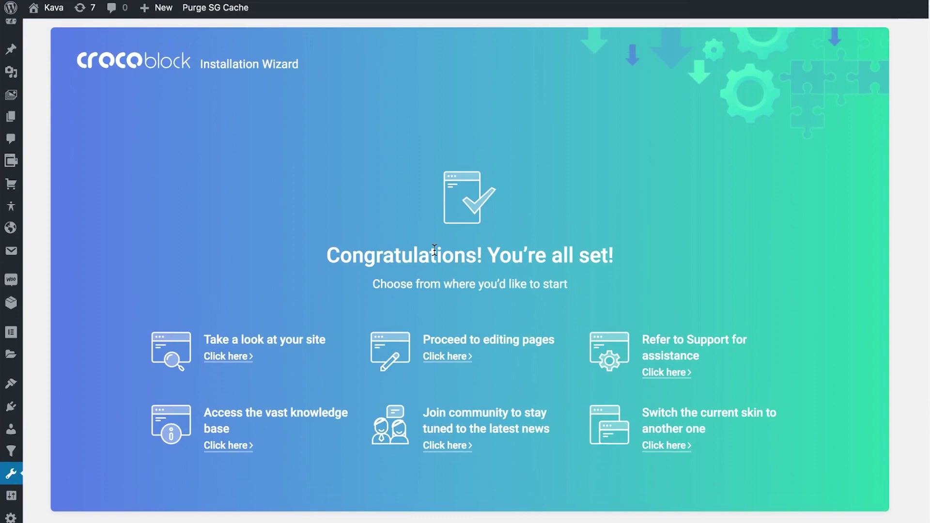